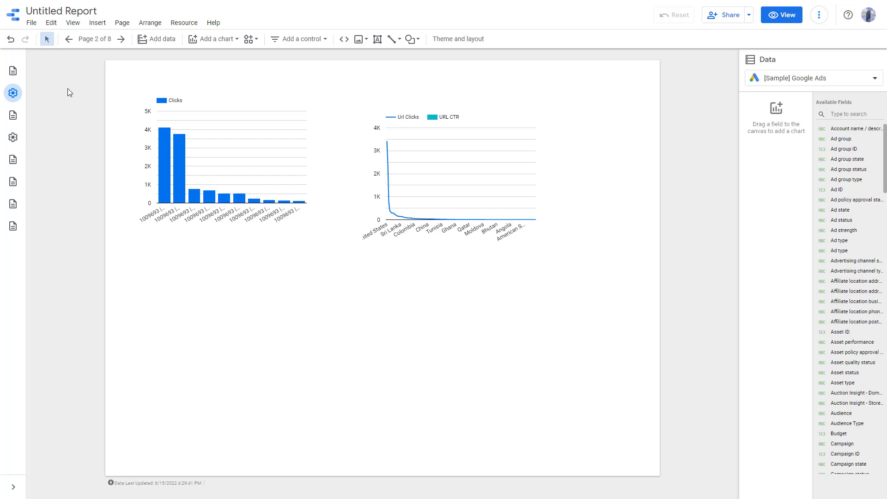
- Open the Report Pages list from Page > Manage pages to see all eight pages
{"action": "left_click", "coordinate": [117, 26]}
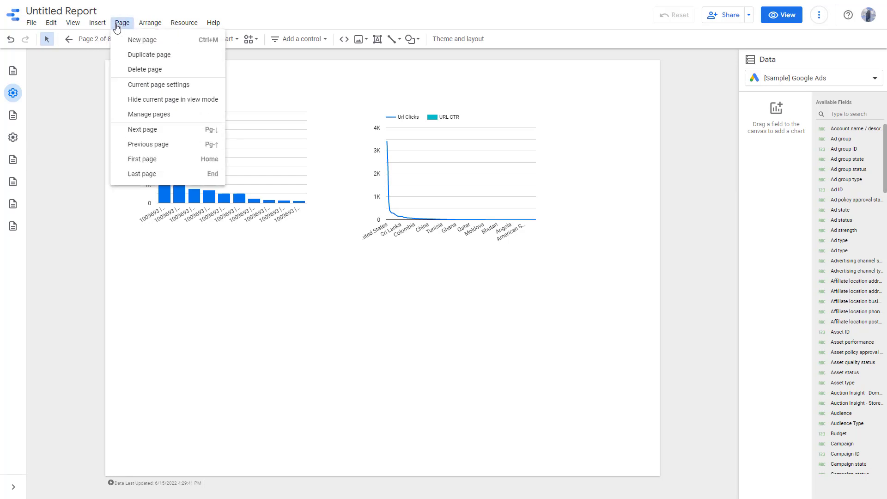
{"action": "left_click", "coordinate": [167, 115]}
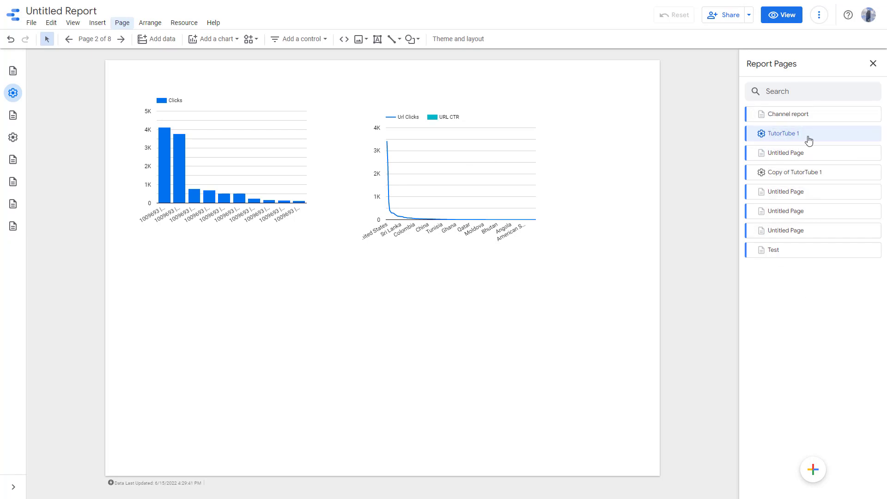
{"action": "mouse_move", "coordinate": [814, 469]}
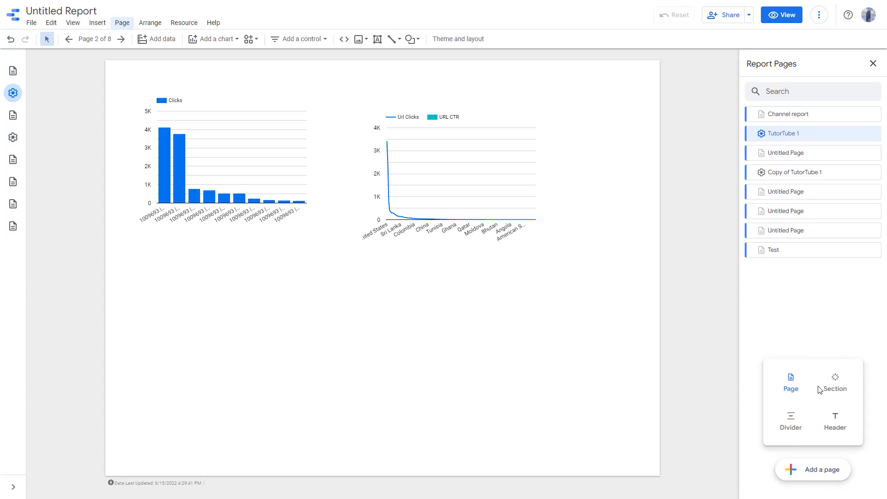
- Add a new section below TutorTube 1 and rename it from Untitled Section to 'Section 1'
{"action": "left_click", "coordinate": [835, 385]}
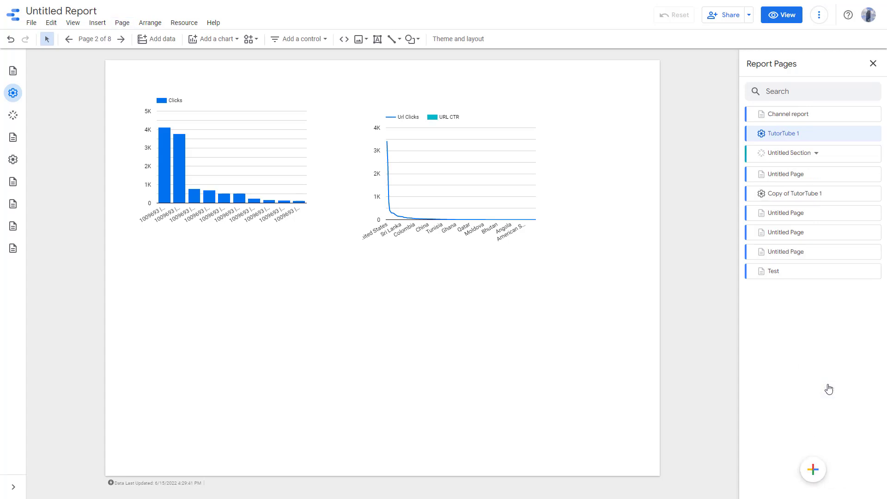
{"action": "left_click", "coordinate": [792, 157]}
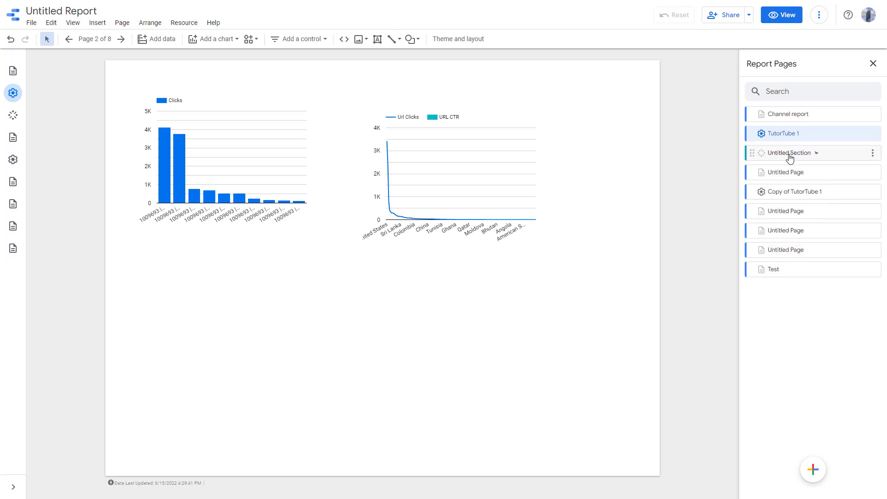
{"action": "left_click", "coordinate": [872, 155]}
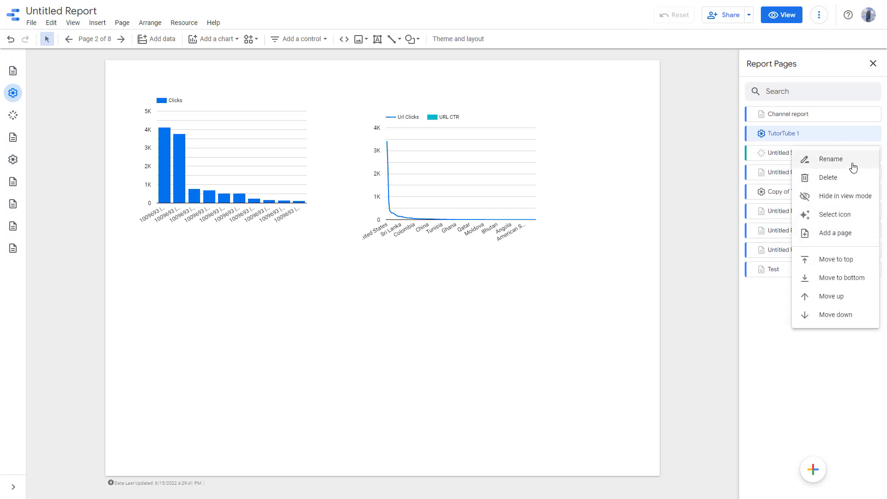
{"action": "left_click", "coordinate": [854, 159]}
{"action": "left_click_drag", "start_coordinate": [811, 153], "coordinate": [777, 153]}
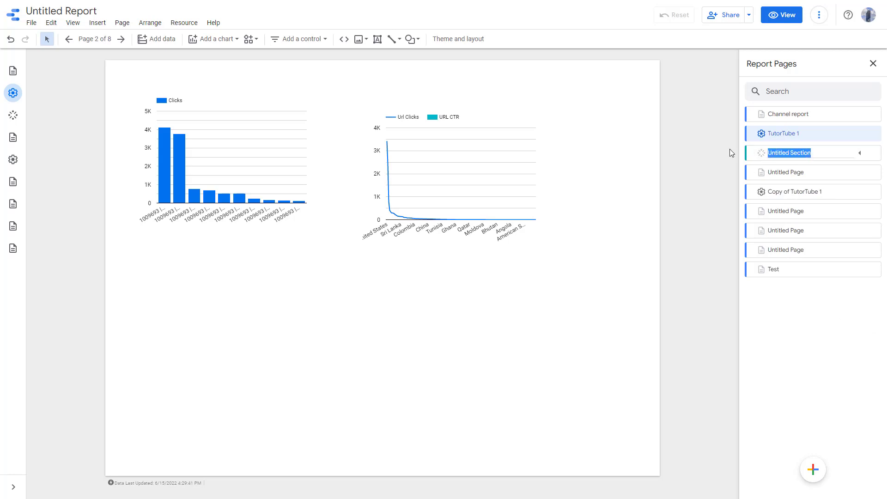
{"action": "type", "text": "Section 1"}
{"action": "key", "text": "Return"}
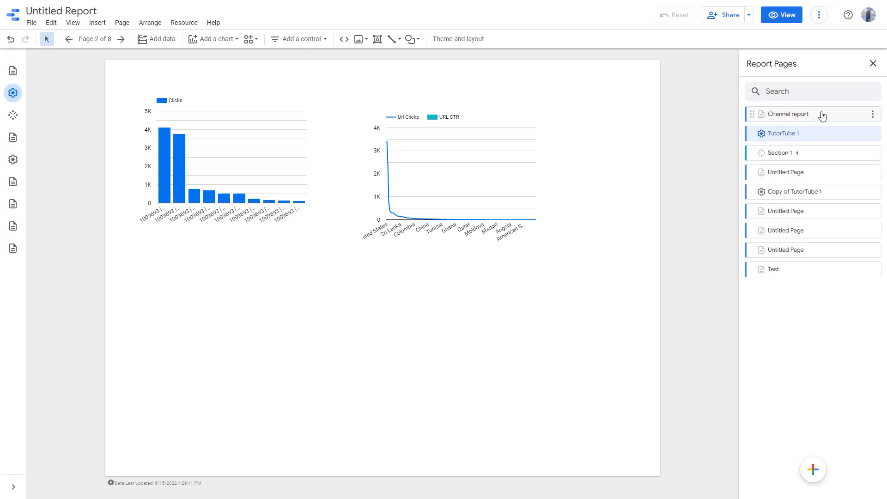
- Move Channel report and an Untitled Page into Section 1 alongside TutorTube 1
{"action": "left_click_drag", "start_coordinate": [752, 114], "coordinate": [780, 143]}
{"action": "left_click", "coordinate": [780, 137]}
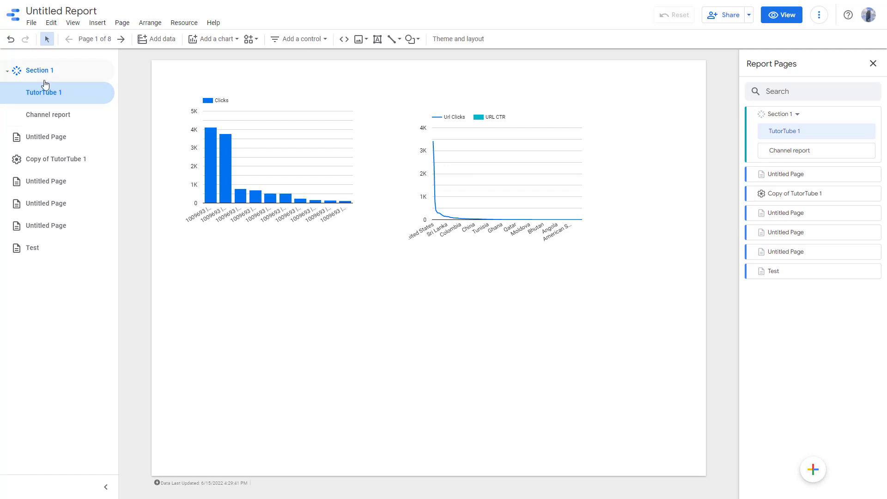
{"action": "left_click_drag", "start_coordinate": [761, 181], "coordinate": [767, 125]}
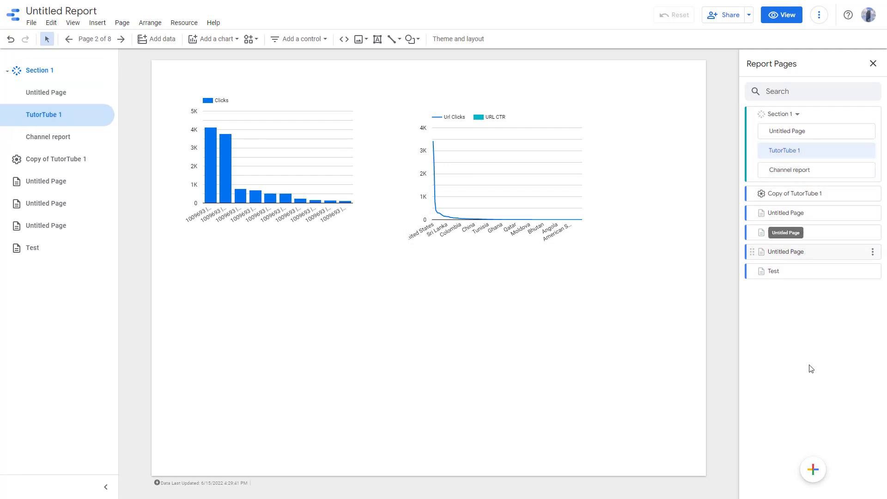
{"action": "mouse_move", "coordinate": [813, 470]}
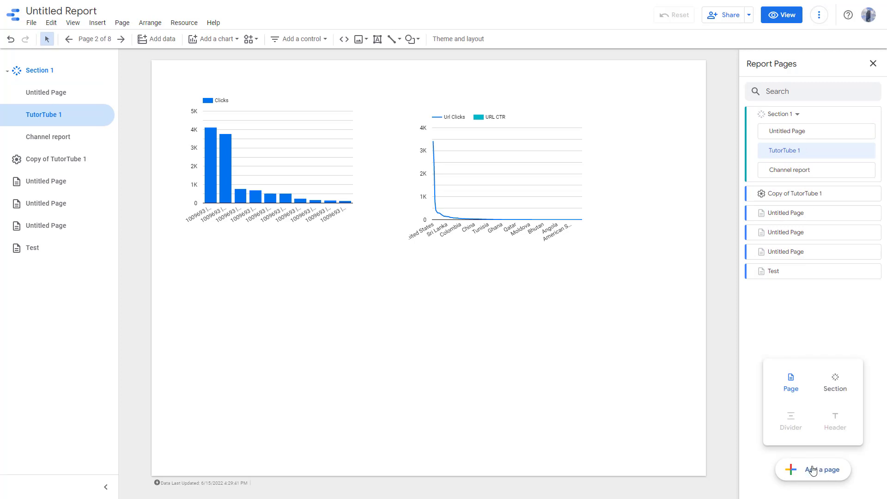
- Nest a new Untitled Section holding Channel report inside Section 1, then show the Test page
{"action": "left_click", "coordinate": [835, 383]}
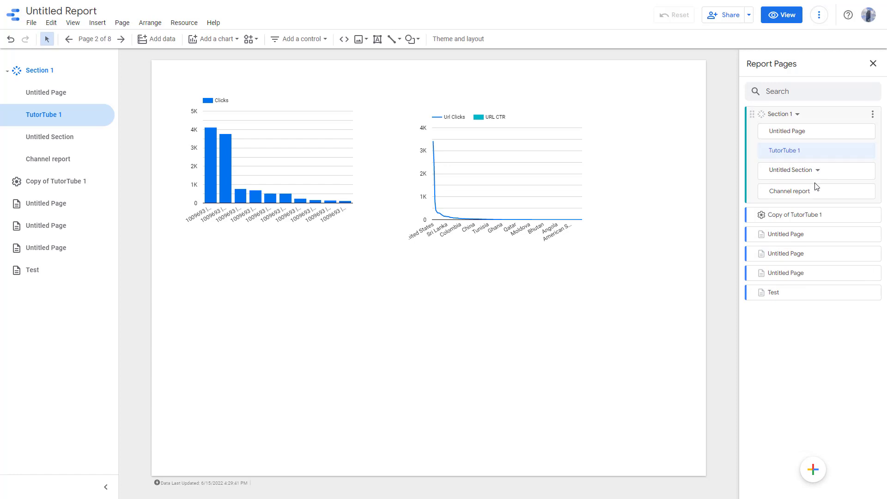
{"action": "left_click_drag", "start_coordinate": [762, 190], "coordinate": [764, 170]}
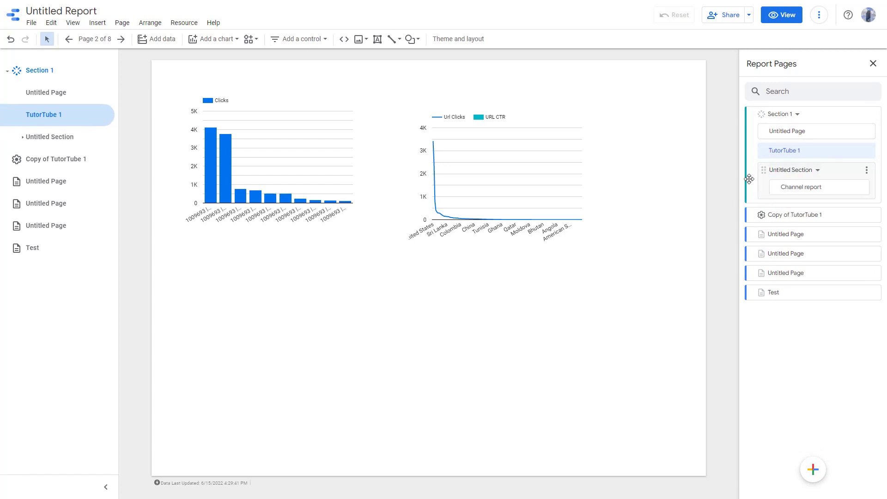
{"action": "left_click", "coordinate": [23, 137]}
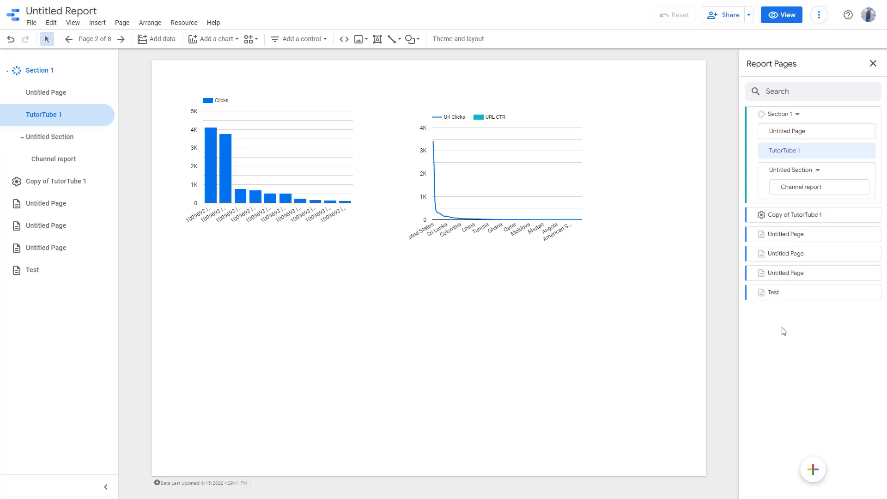
{"action": "left_click", "coordinate": [768, 292]}
- Add another section at the end of the list and move the Test page into it
{"action": "mouse_move", "coordinate": [821, 467]}
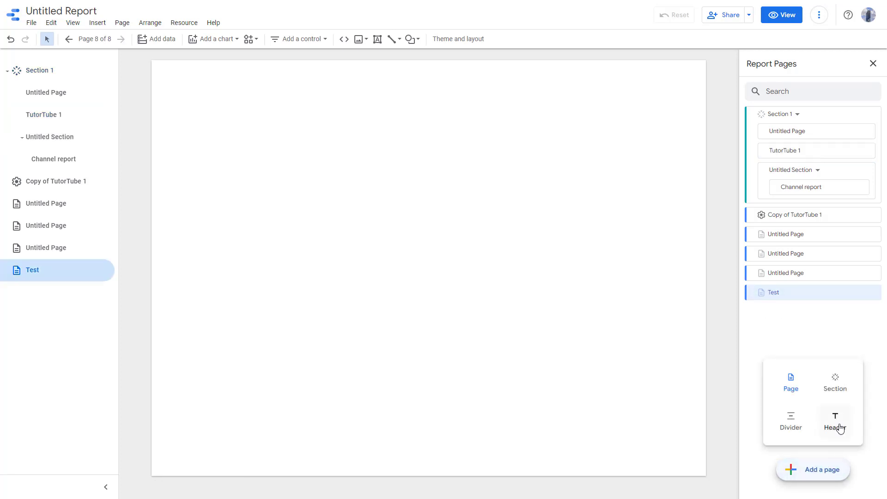
{"action": "left_click", "coordinate": [836, 381]}
{"action": "left_click_drag", "start_coordinate": [752, 292], "coordinate": [754, 253]}
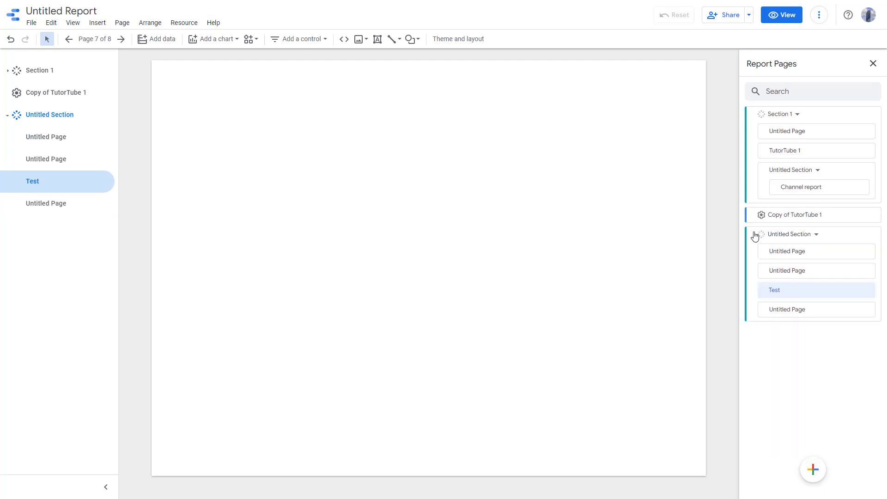
- Open the Copy of TutorTube 1 page and collapse then re-expand Untitled Section
{"action": "left_click", "coordinate": [756, 217]}
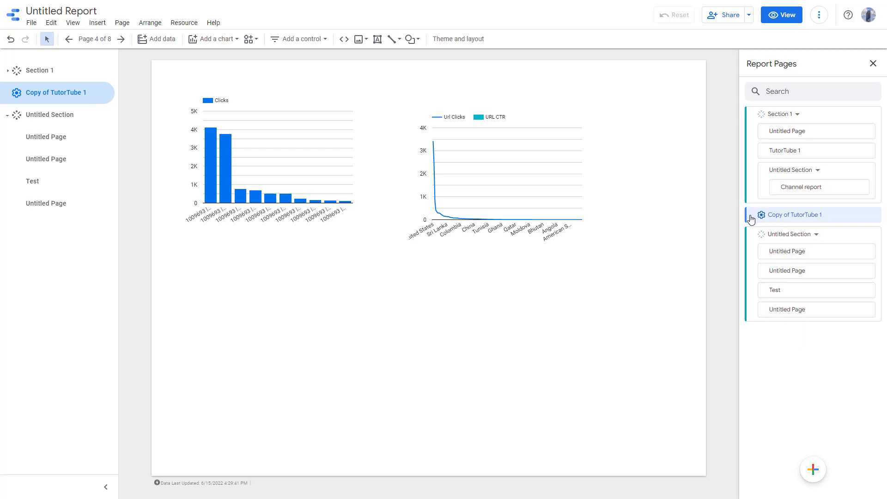
{"action": "left_click", "coordinate": [797, 254]}
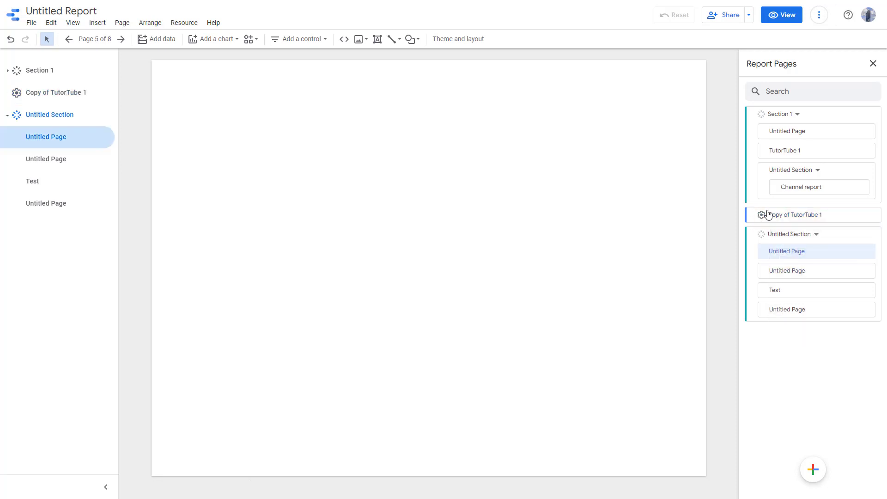
{"action": "left_click", "coordinate": [8, 115]}
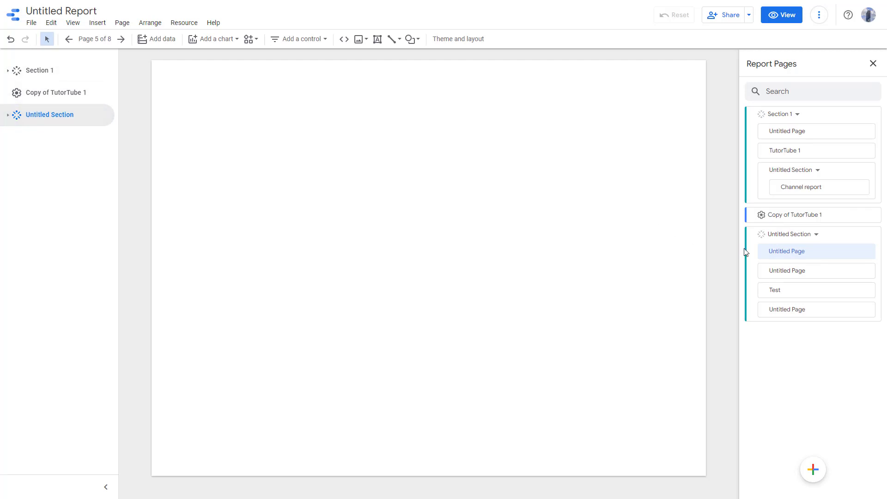
{"action": "left_click", "coordinate": [798, 318]}
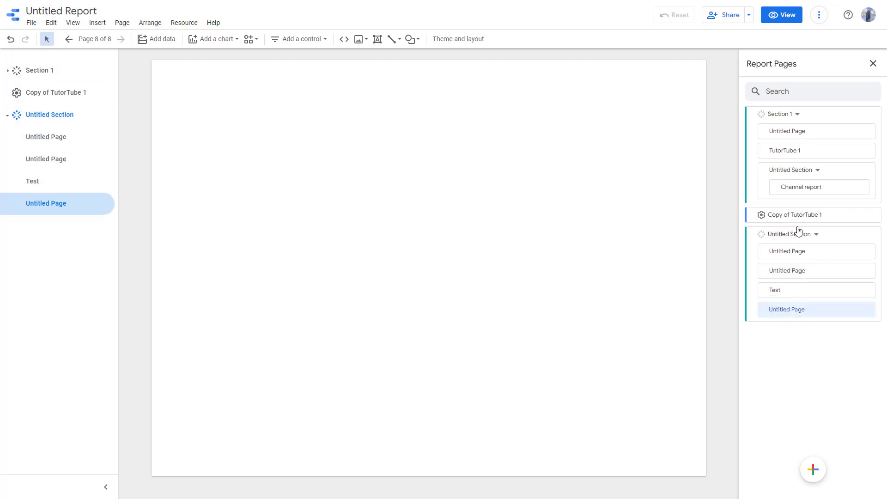
{"action": "left_click", "coordinate": [795, 215]}
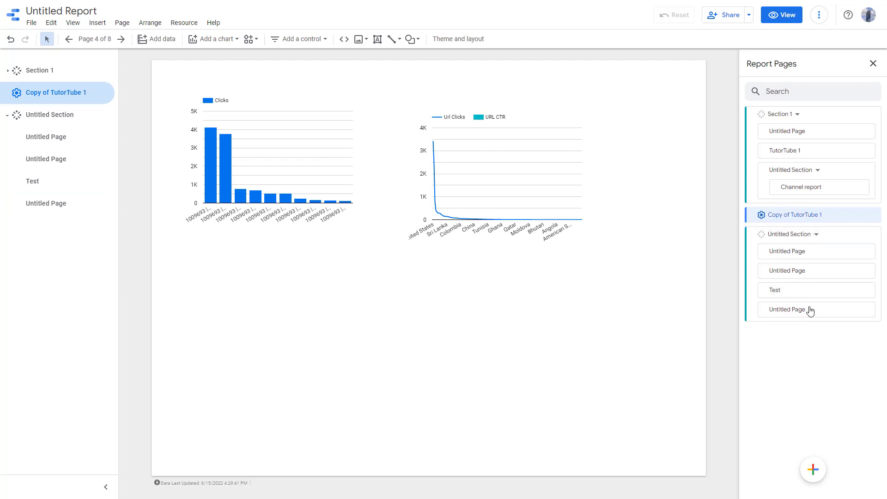
{"action": "left_click", "coordinate": [817, 236]}
{"action": "left_click", "coordinate": [817, 236]}
- Add a header under Copy of TutorTube 1 named 'TutorTube Files' and close the page list
{"action": "mouse_move", "coordinate": [813, 471]}
{"action": "left_click", "coordinate": [839, 425]}
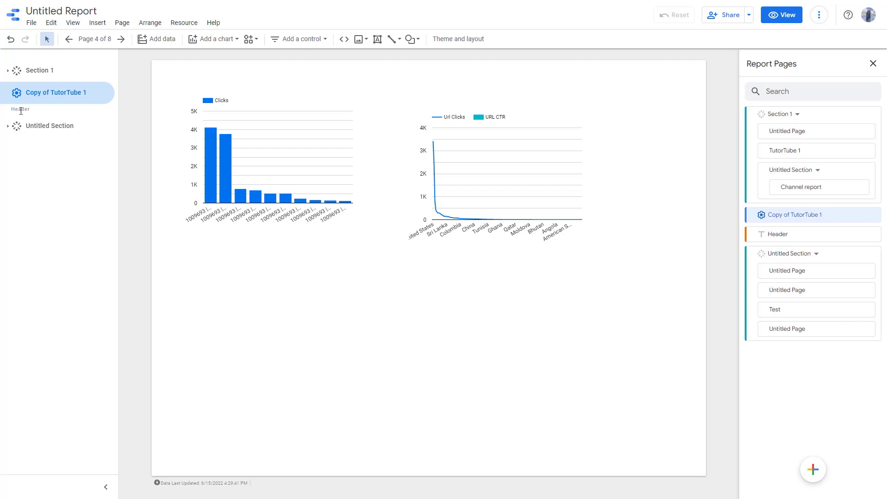
{"action": "double_click", "coordinate": [777, 234]}
{"action": "type", "text": "v"}
{"action": "left_click", "coordinate": [828, 365]}
{"action": "left_click", "coordinate": [378, 270]}
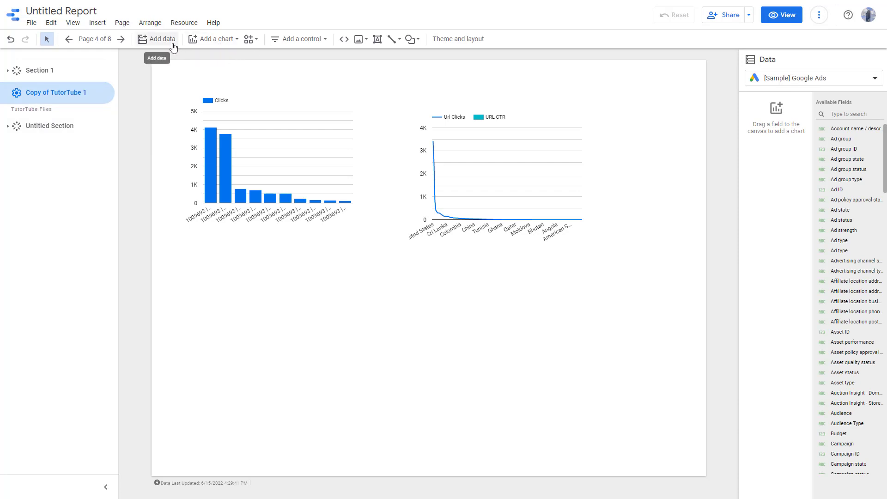
- Reopen the Report Pages list from the Page menu and collapse Section 1
{"action": "left_click", "coordinate": [168, 26]}
{"action": "left_click", "coordinate": [147, 23]}
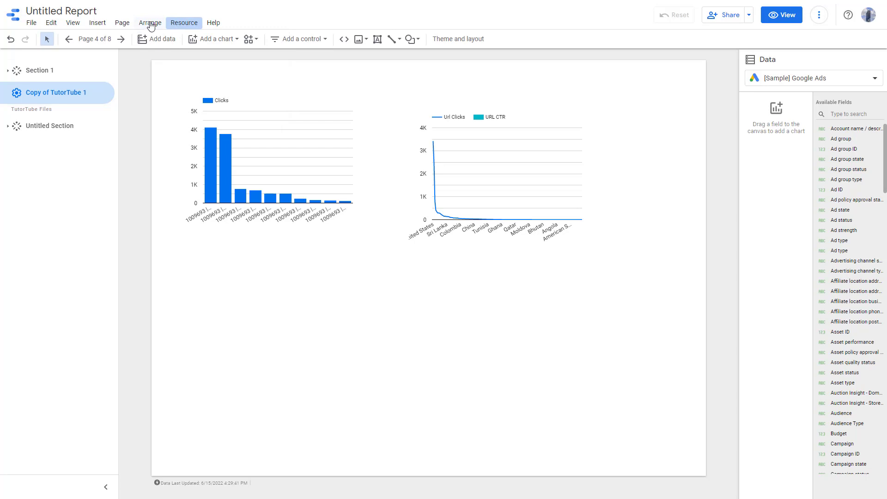
{"action": "left_click", "coordinate": [149, 23]}
{"action": "mouse_move", "coordinate": [122, 24]}
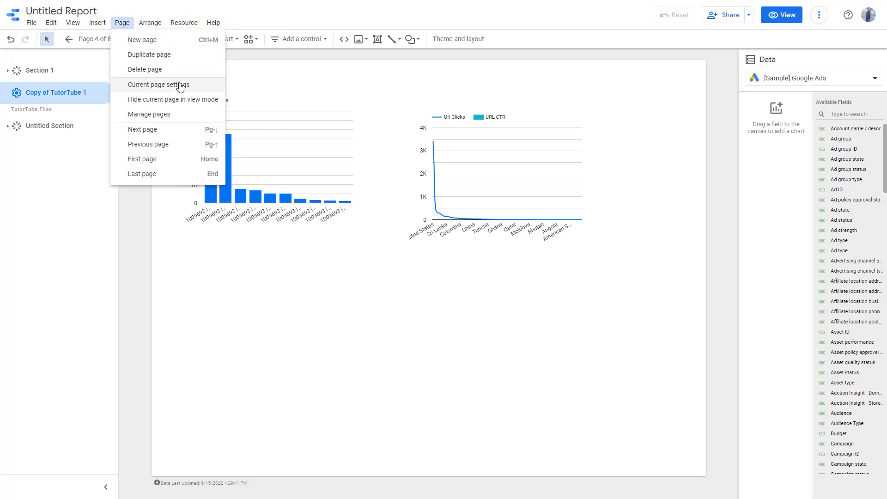
{"action": "left_click", "coordinate": [171, 114]}
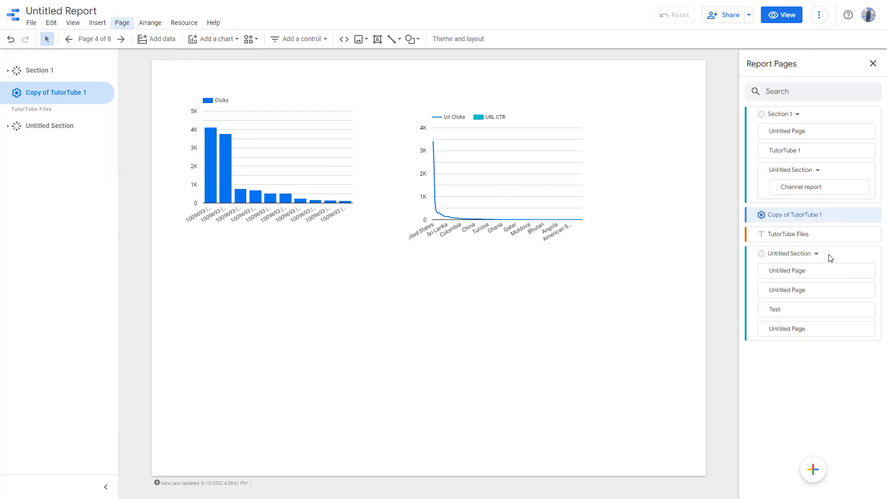
{"action": "left_click", "coordinate": [780, 114]}
- Add a divider and place it just above the TutorTube Files header
{"action": "mouse_move", "coordinate": [815, 470]}
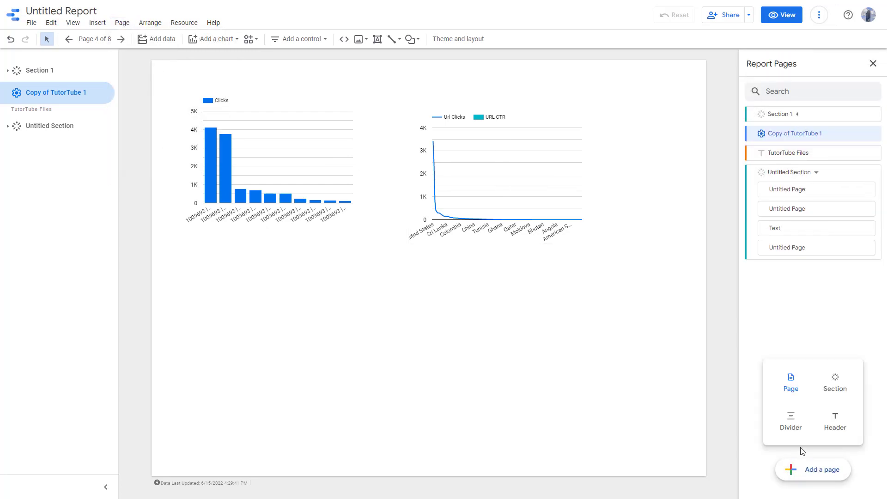
{"action": "left_click", "coordinate": [791, 423]}
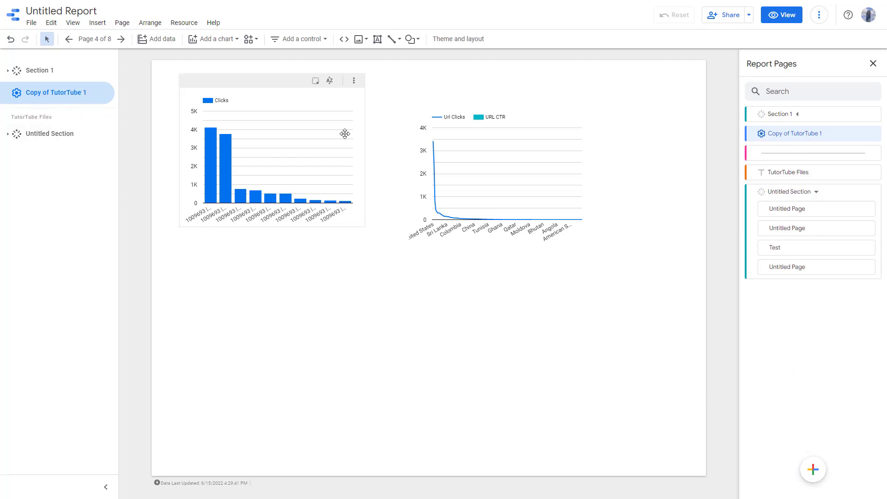
{"action": "mouse_move", "coordinate": [750, 150]}
{"action": "left_mouse_down"}
{"action": "mouse_move", "coordinate": [749, 169]}
{"action": "mouse_move", "coordinate": [749, 150]}
{"action": "left_mouse_up"}
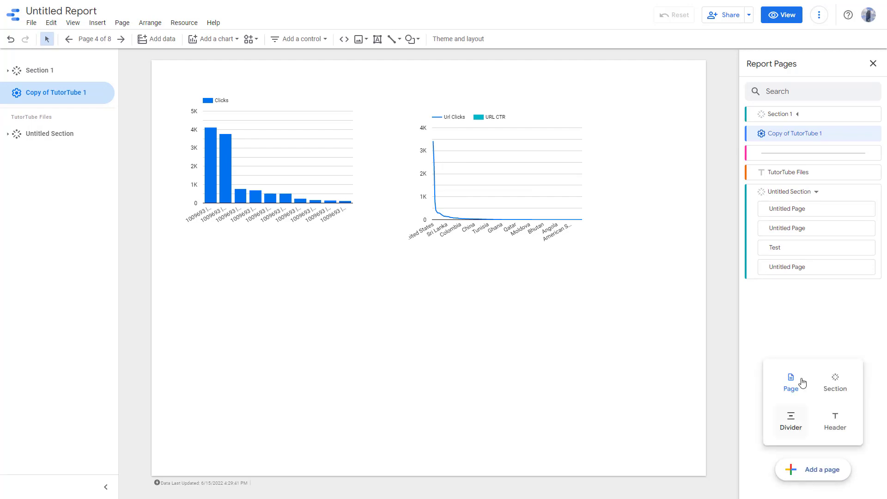
- Add a second divider below TutorTube Files and move Untitled Section beneath it
{"action": "mouse_move", "coordinate": [808, 474]}
{"action": "left_click", "coordinate": [792, 423]}
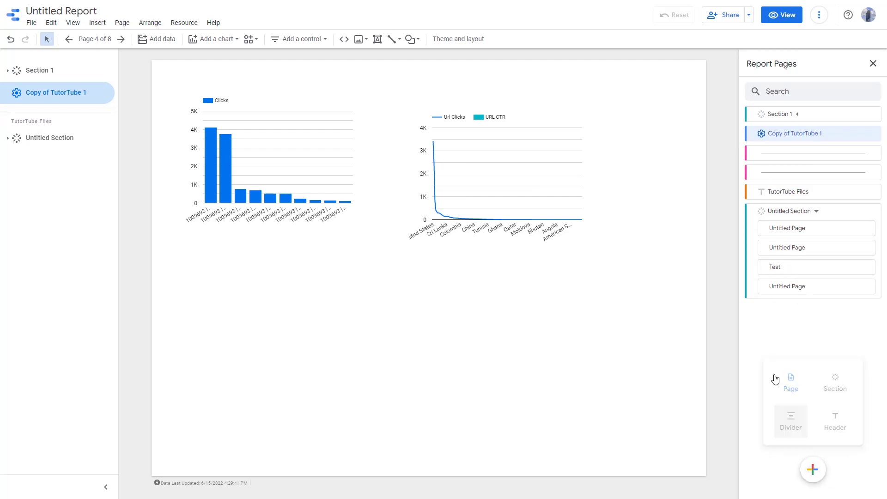
{"action": "left_click_drag", "start_coordinate": [751, 172], "coordinate": [751, 237]}
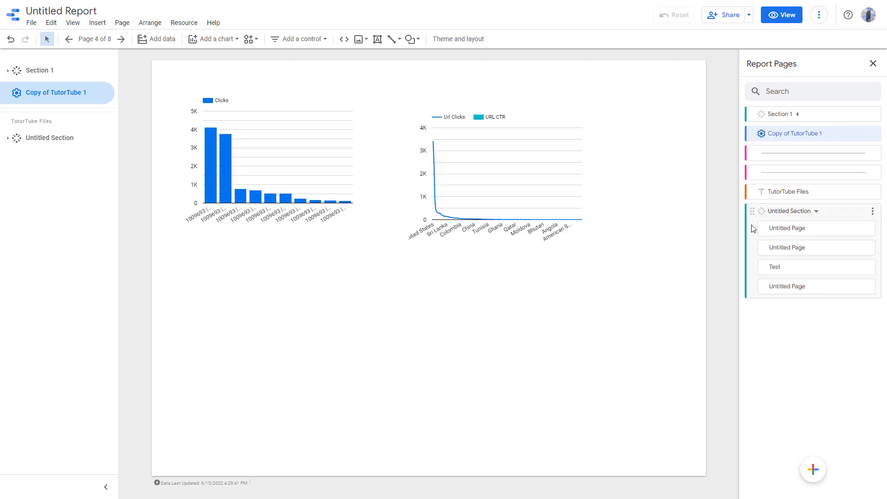
{"action": "left_click_drag", "start_coordinate": [753, 172], "coordinate": [758, 284]}
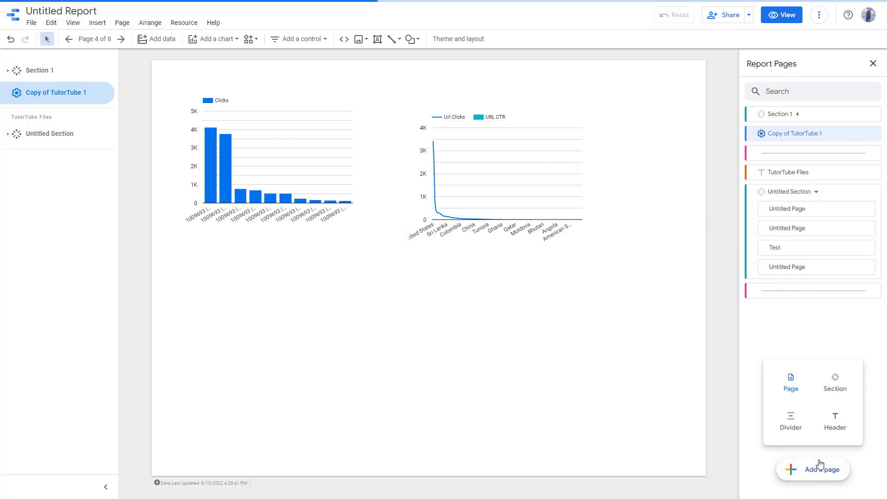
{"action": "left_click_drag", "start_coordinate": [750, 211], "coordinate": [755, 315]}
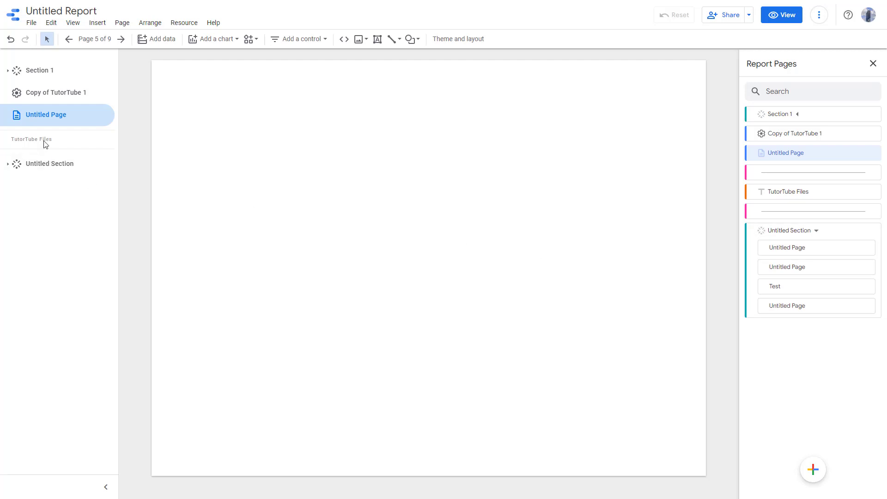
- Close the page manager and check the left navigation by toggling Section 1 and Untitled Section
{"action": "left_click", "coordinate": [873, 63]}
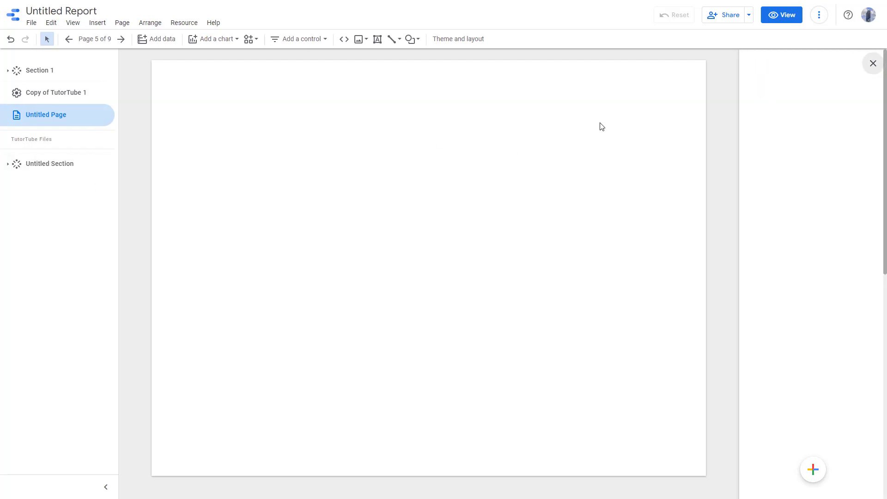
{"action": "left_click", "coordinate": [6, 73]}
{"action": "left_click", "coordinate": [7, 73]}
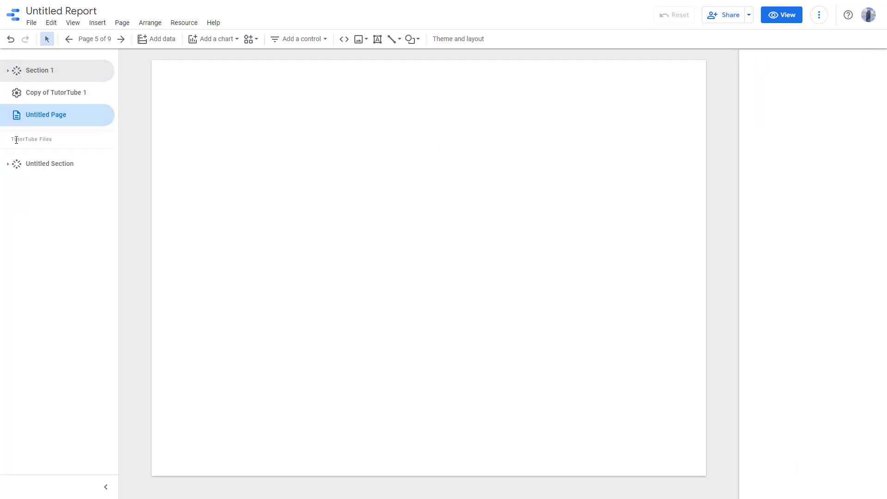
{"action": "left_click", "coordinate": [6, 165]}
{"action": "left_click", "coordinate": [6, 165]}
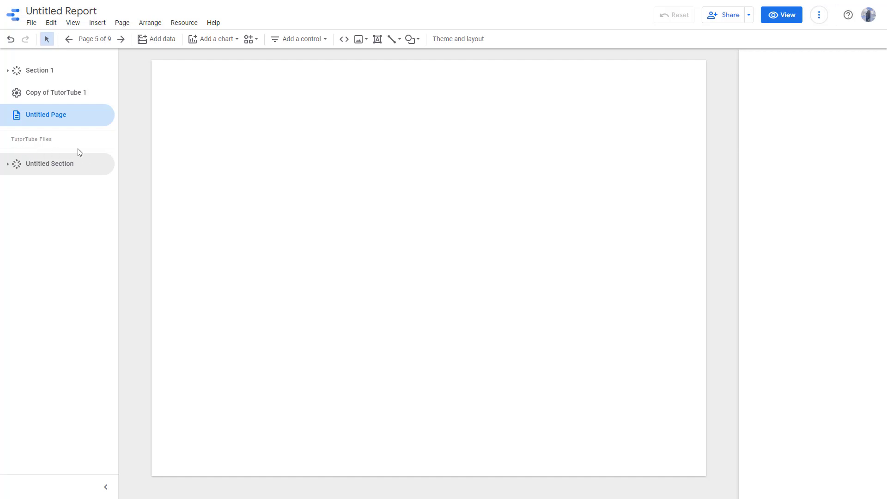
{"action": "left_click_drag", "start_coordinate": [28, 142], "coordinate": [53, 145]}
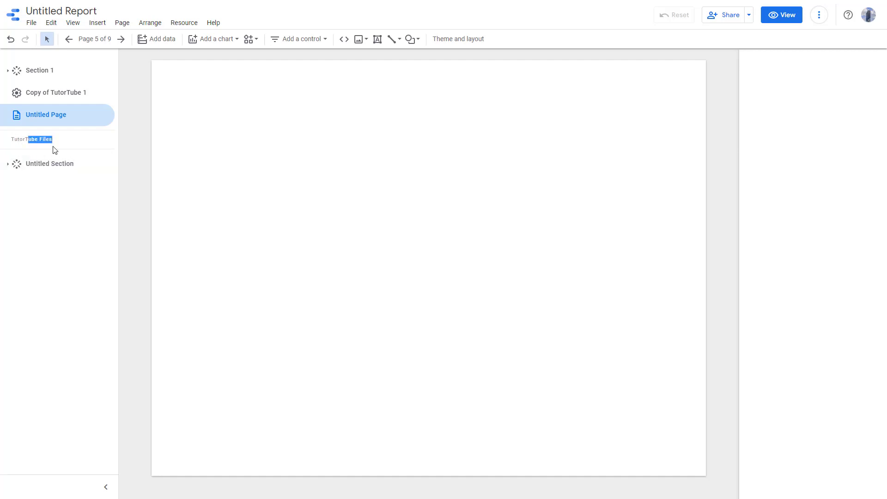
{"action": "left_click", "coordinate": [100, 260]}
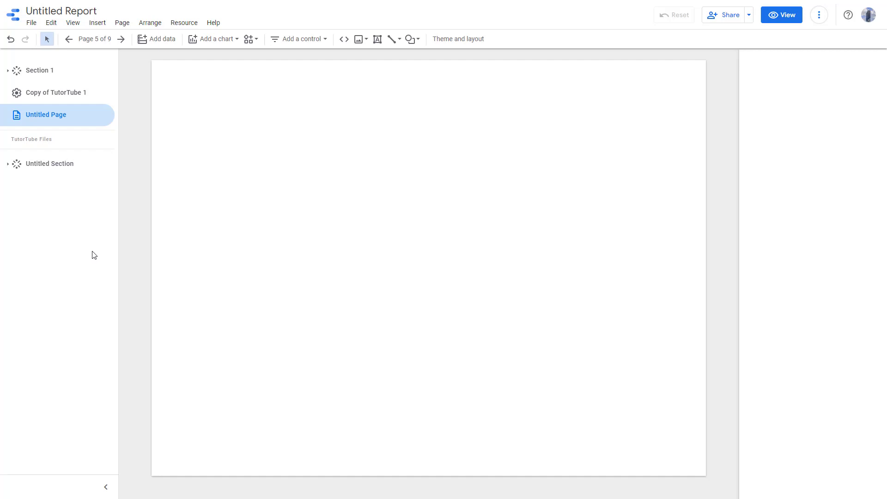